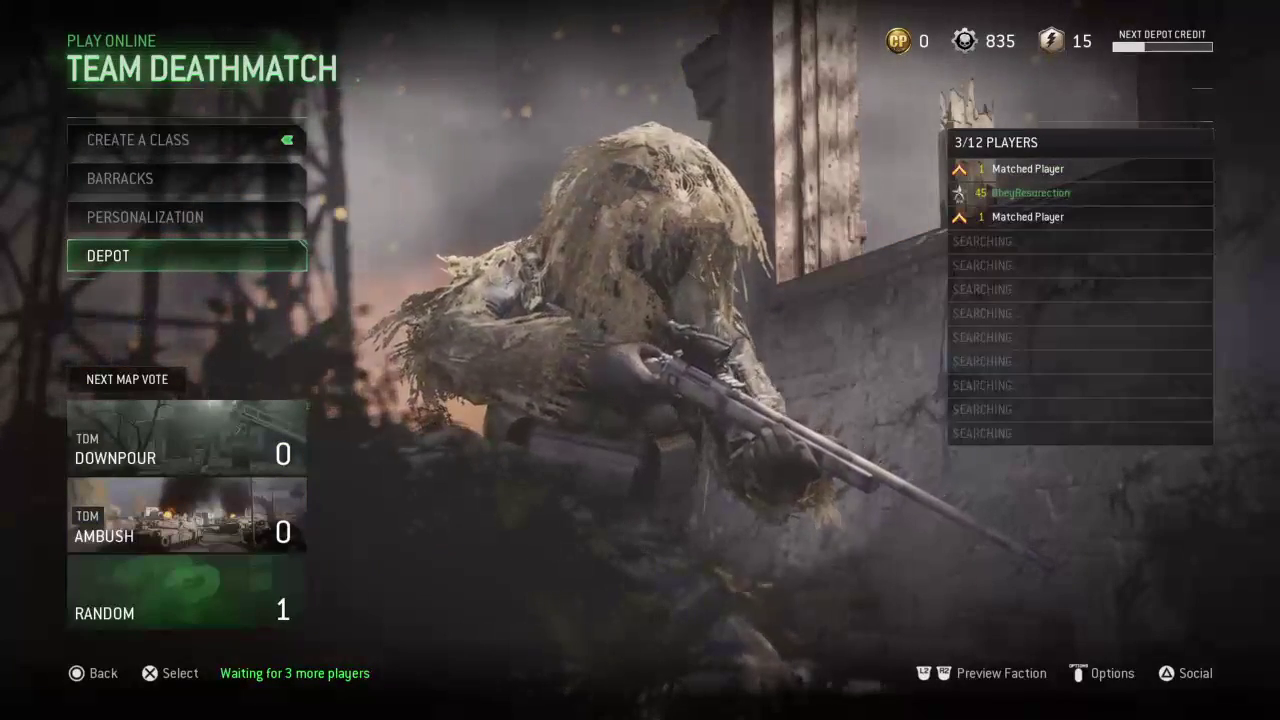
Browse the lobby player cards, then open the Depot's Assassin collection showing Papa.
key(Right)
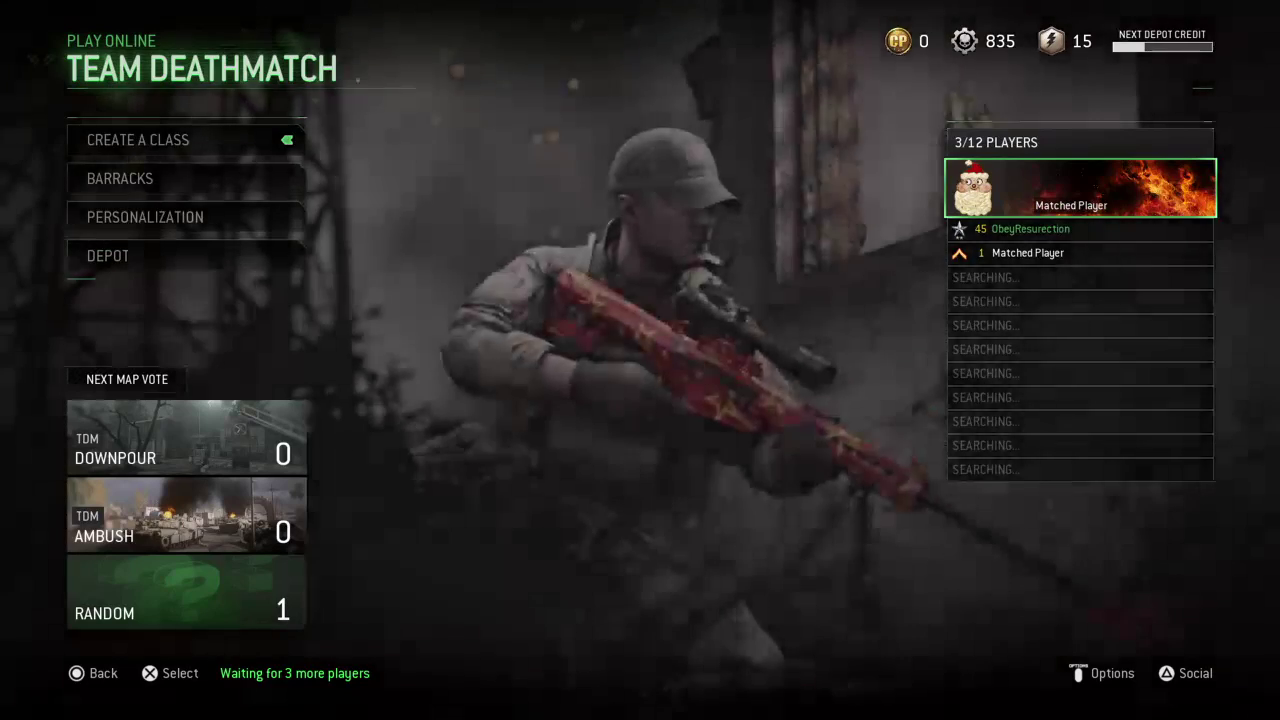
key(Down)
key(Down)
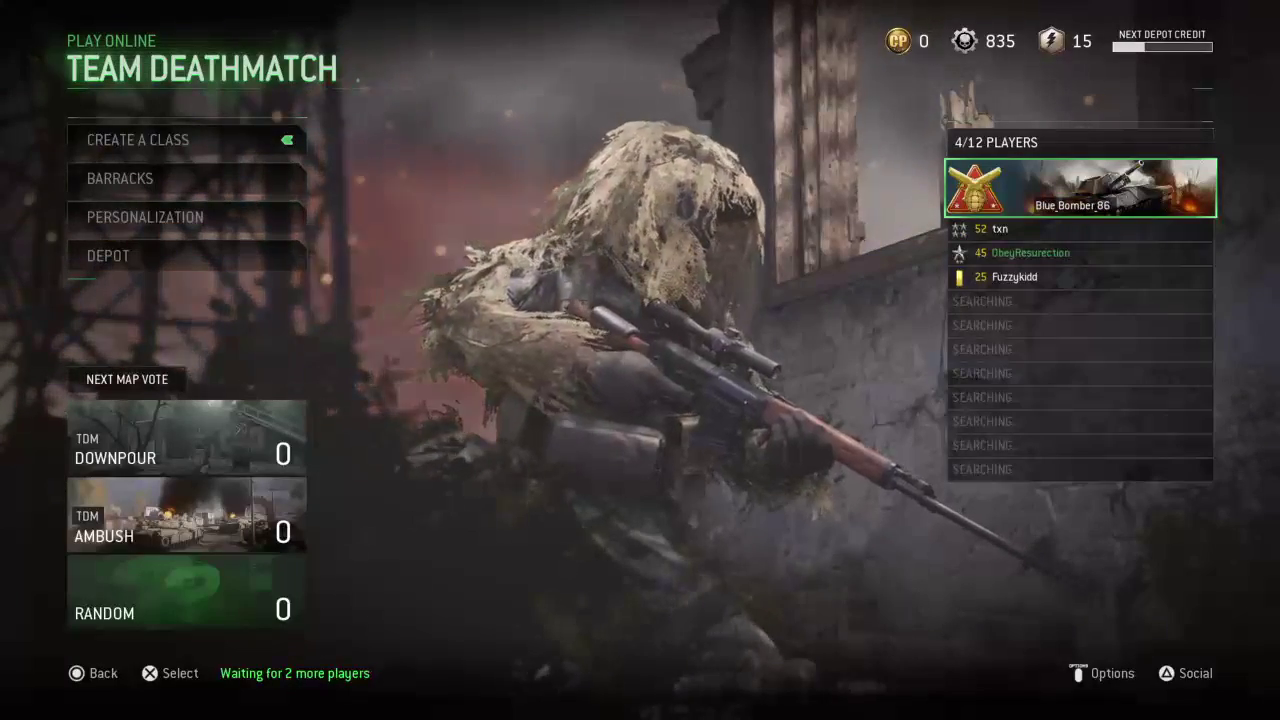
key(Left)
key(Down)
key(Down)
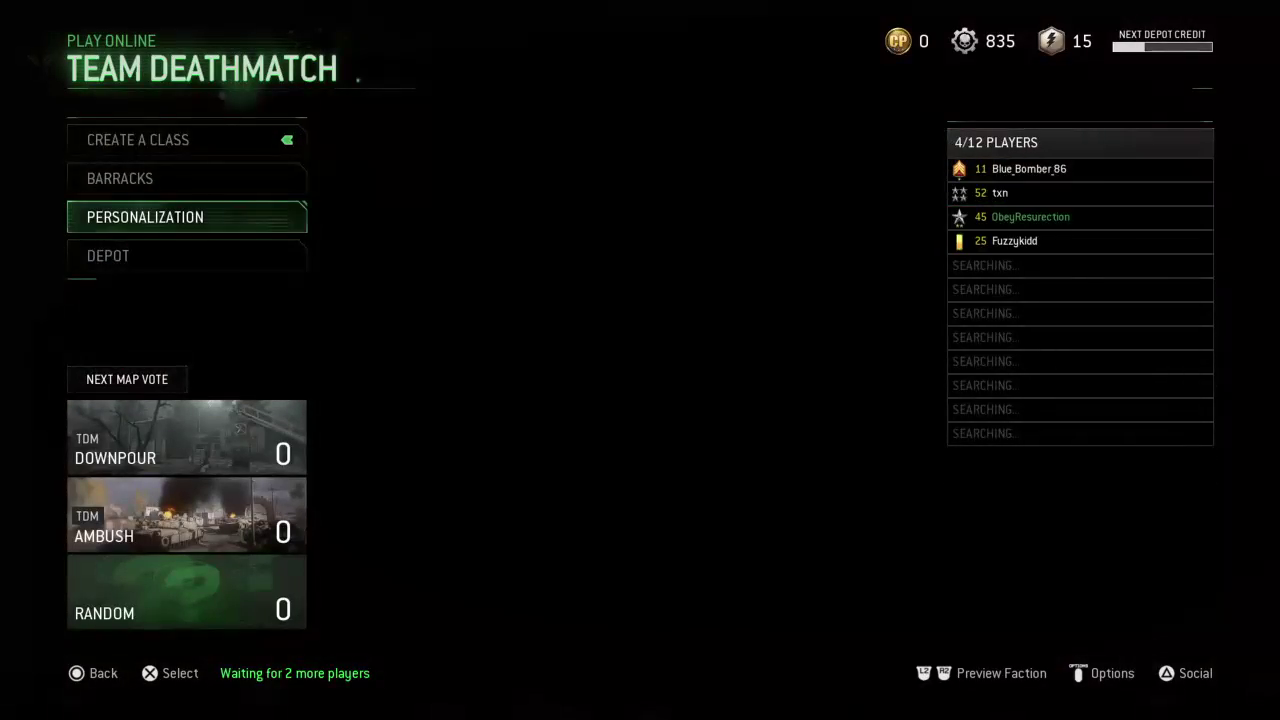
key(Down)
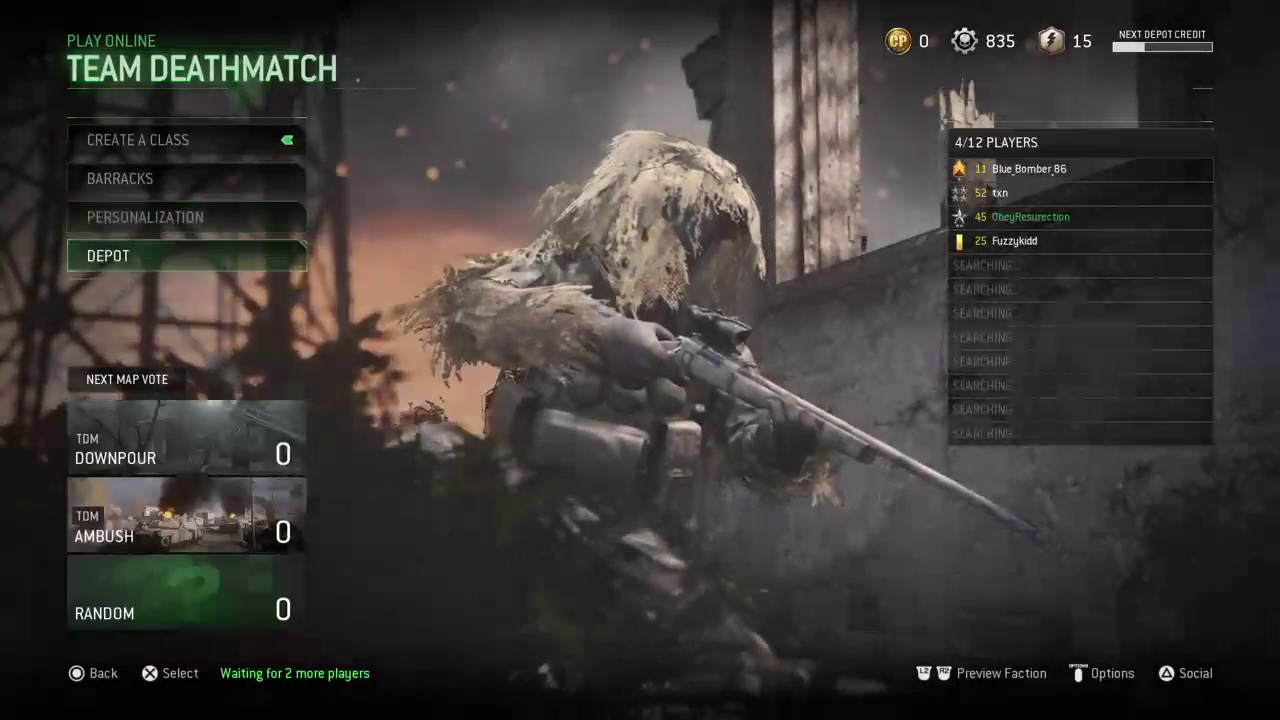
key(Return)
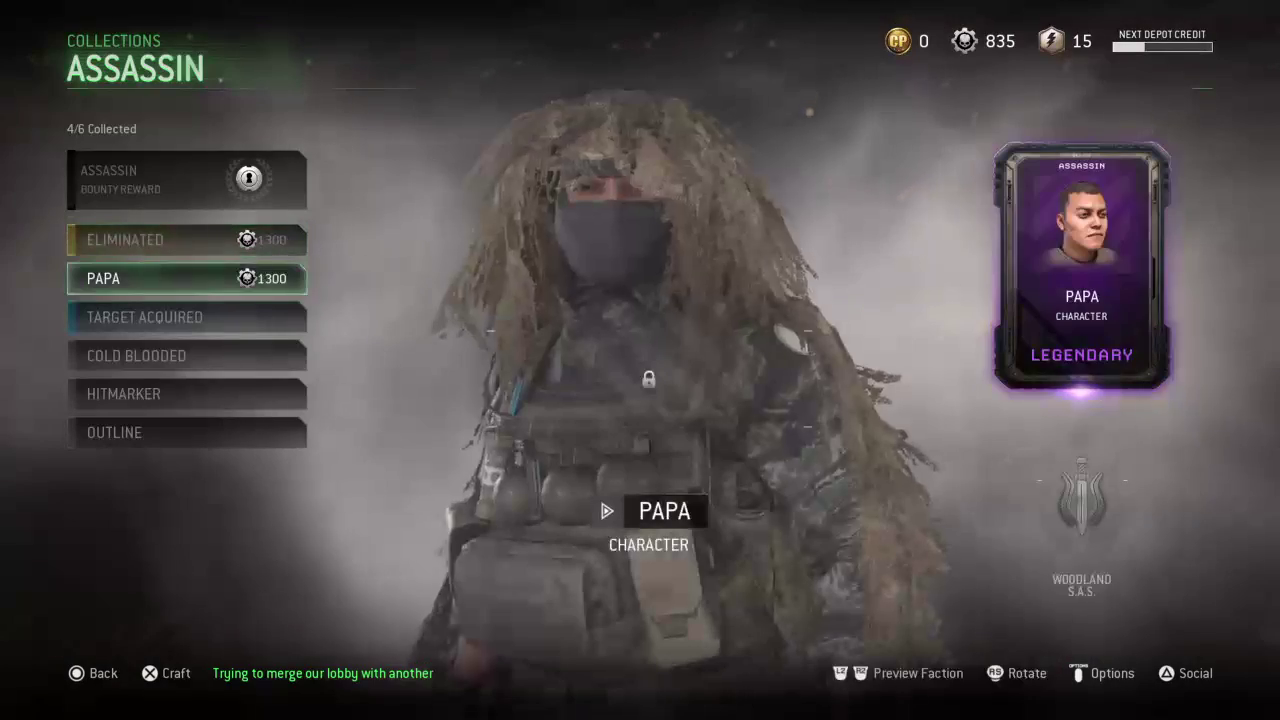
key(Up)
Exit the Assassin collection and open a Depot supply drop: Creamy Santa, Brute camo, 155 parts.
key(Down)
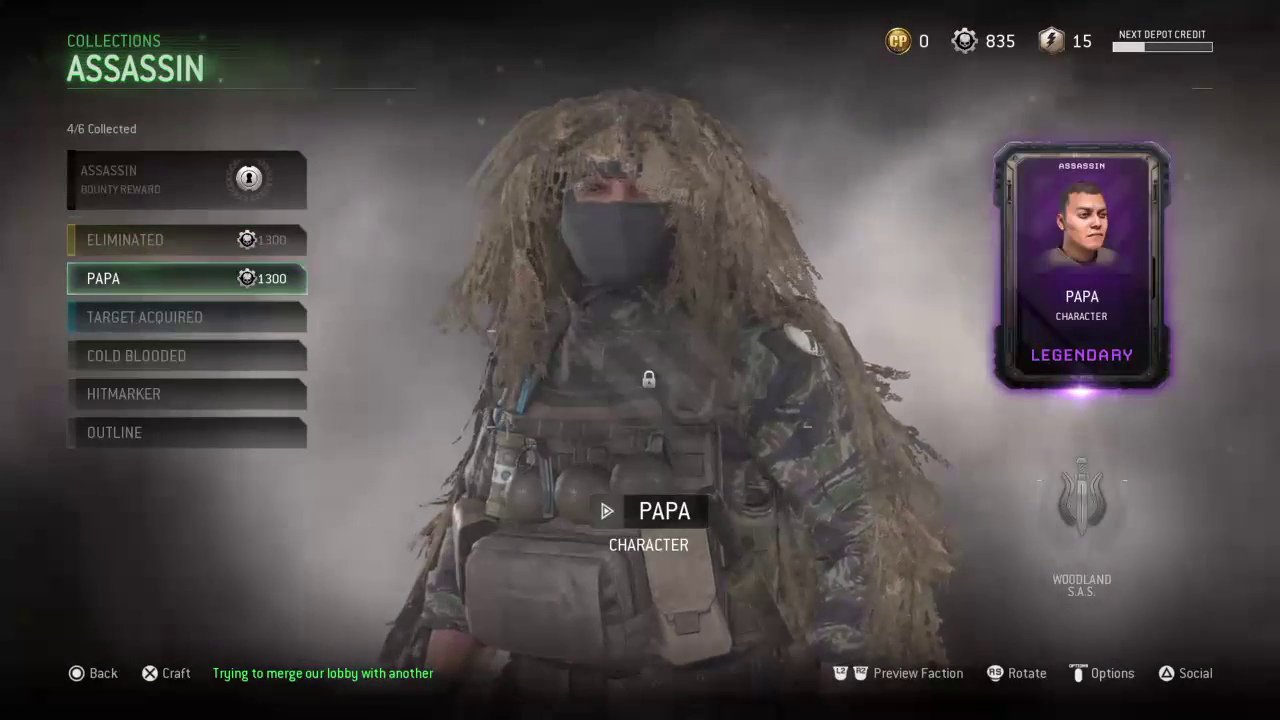
key(Escape)
key(Escape)
key(Escape)
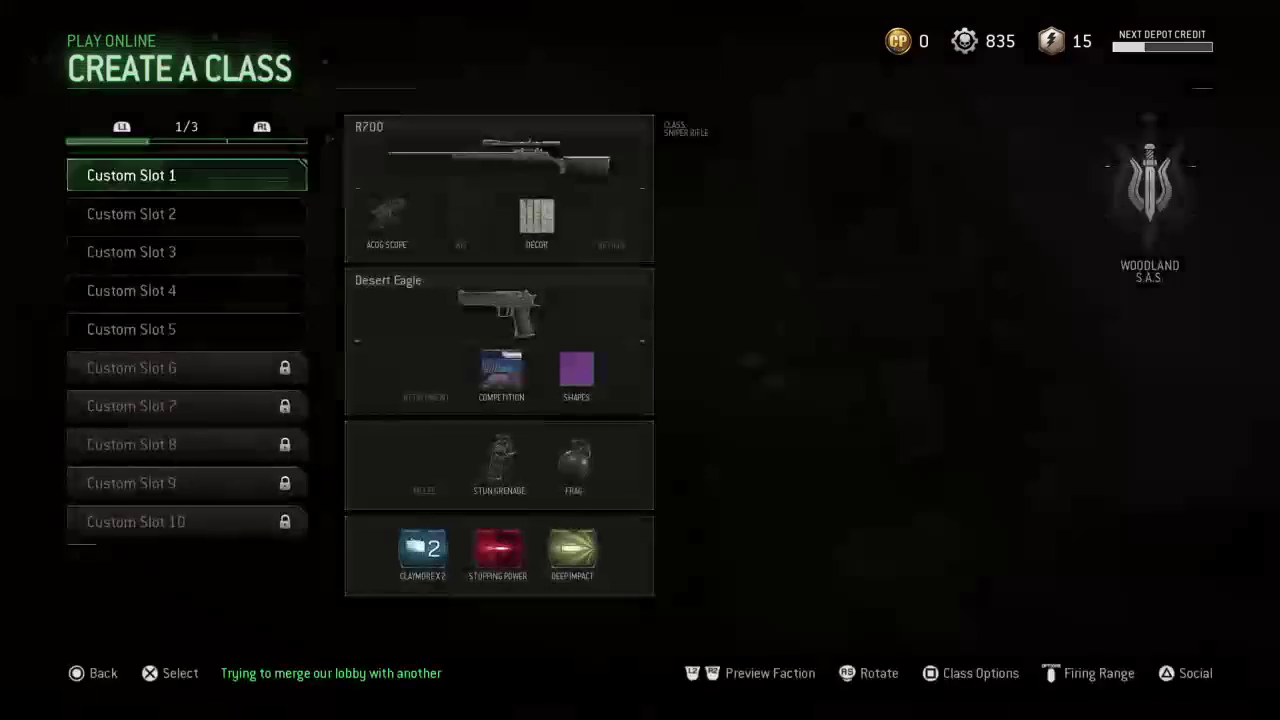
key(Escape)
key(Down)
key(Down)
key(Down)
key(Return)
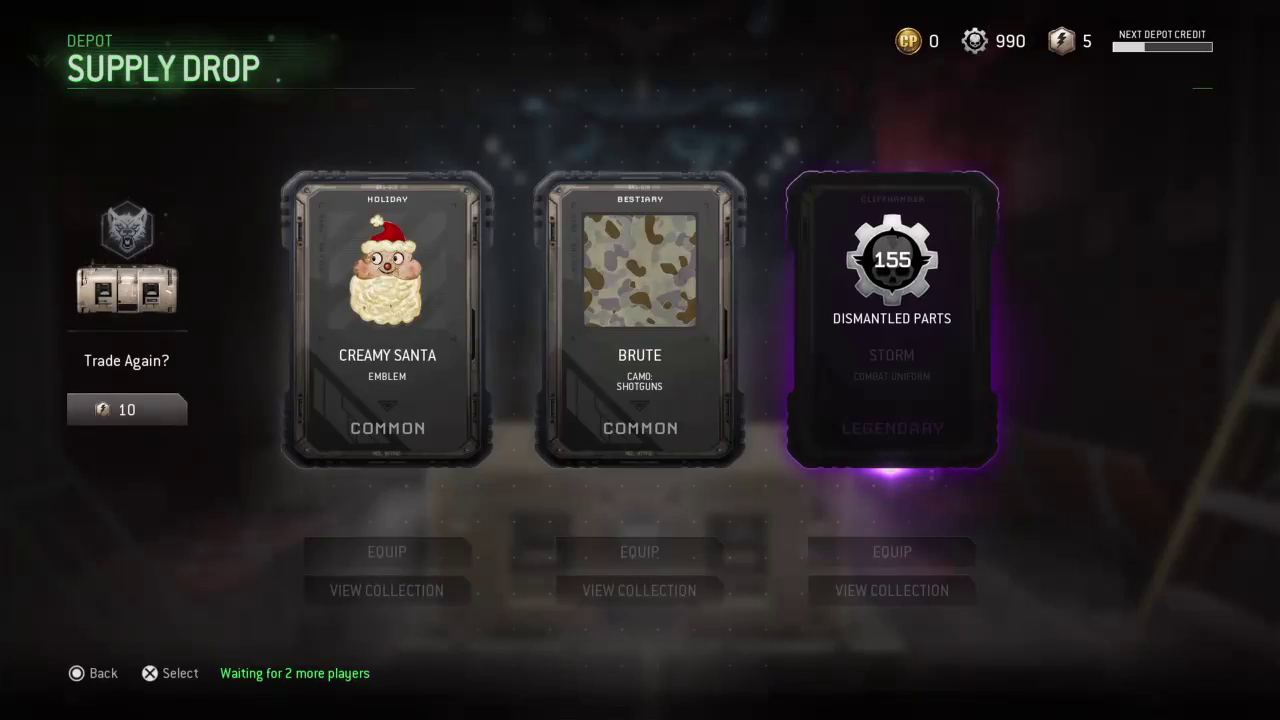
Exit the supply drop results to the Team Deathmatch lobby and browse its map vote options.
key(Escape)
key(Escape)
key(Up)
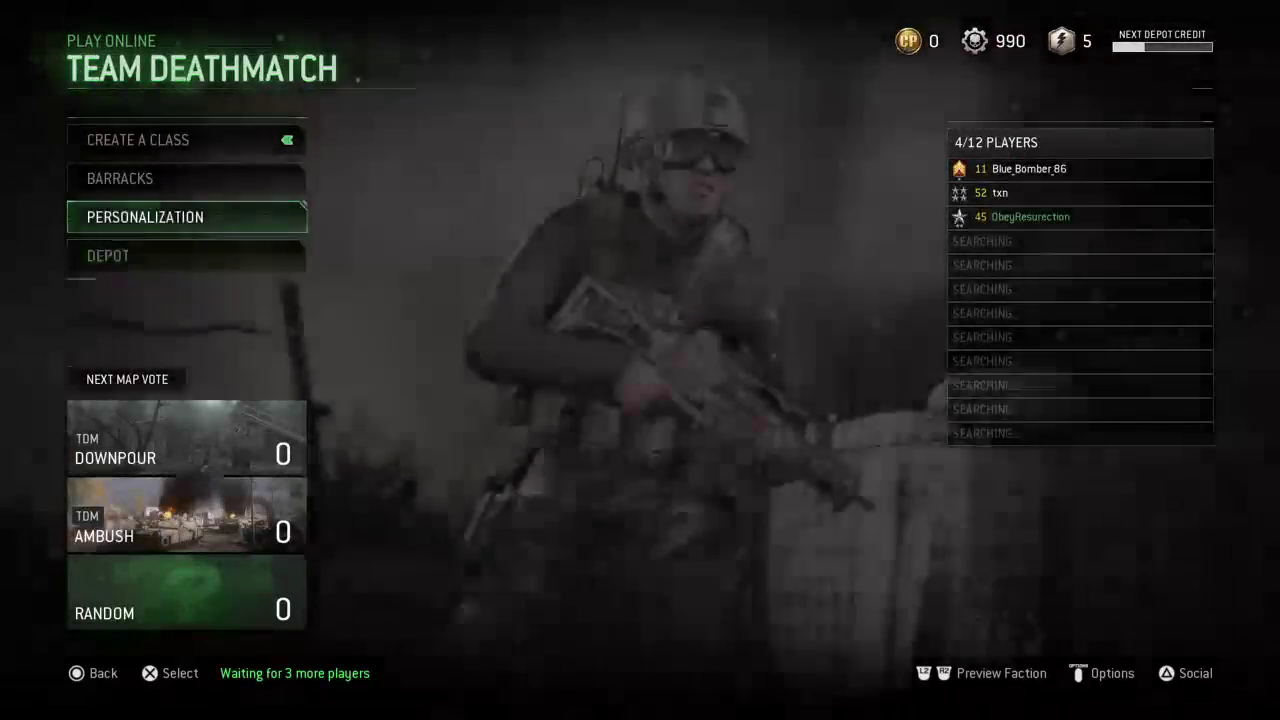
key(Down)
key(Up)
key(Up)
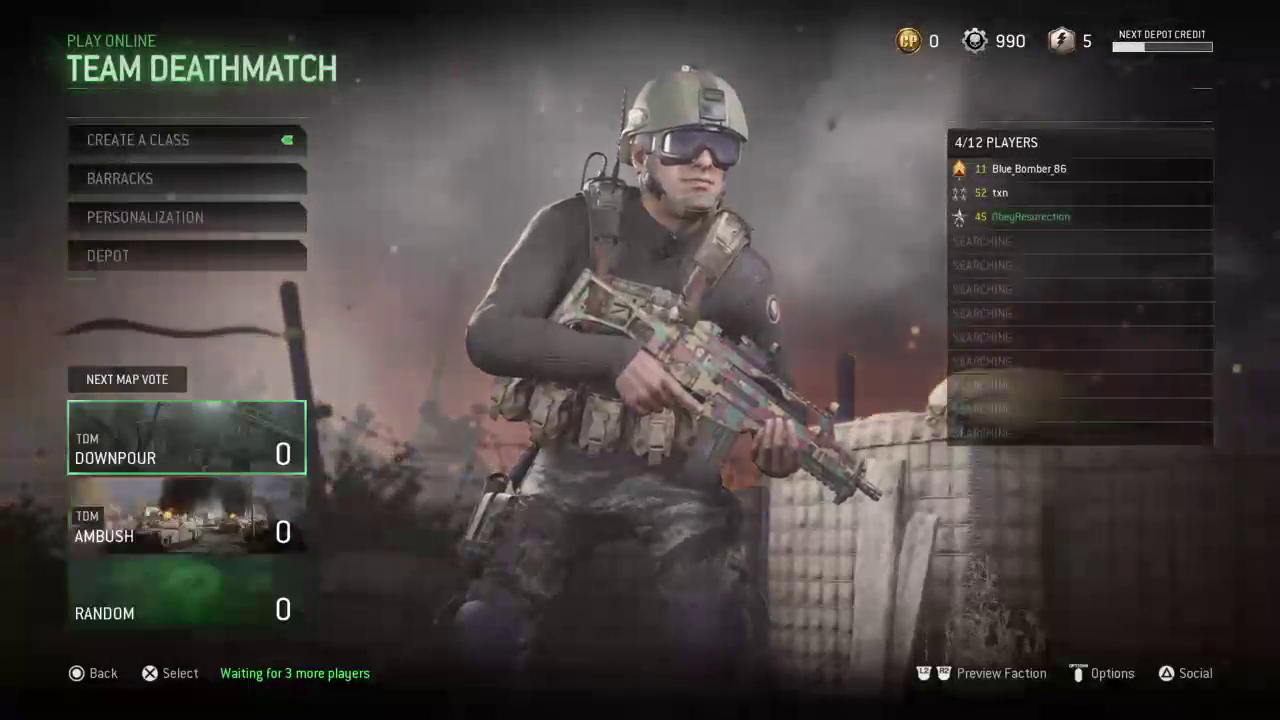
key(Up)
key(Up)
key(Up)
key(Down)
key(Up)
key(Up)
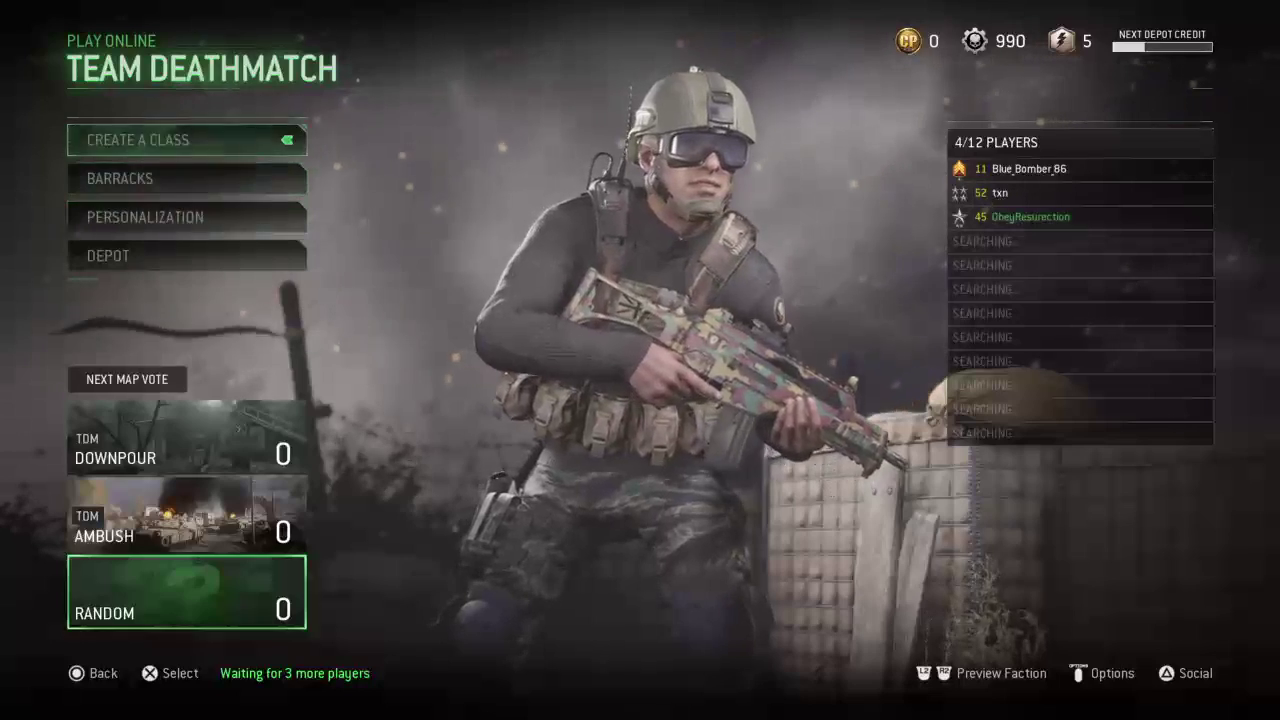
key(Up)
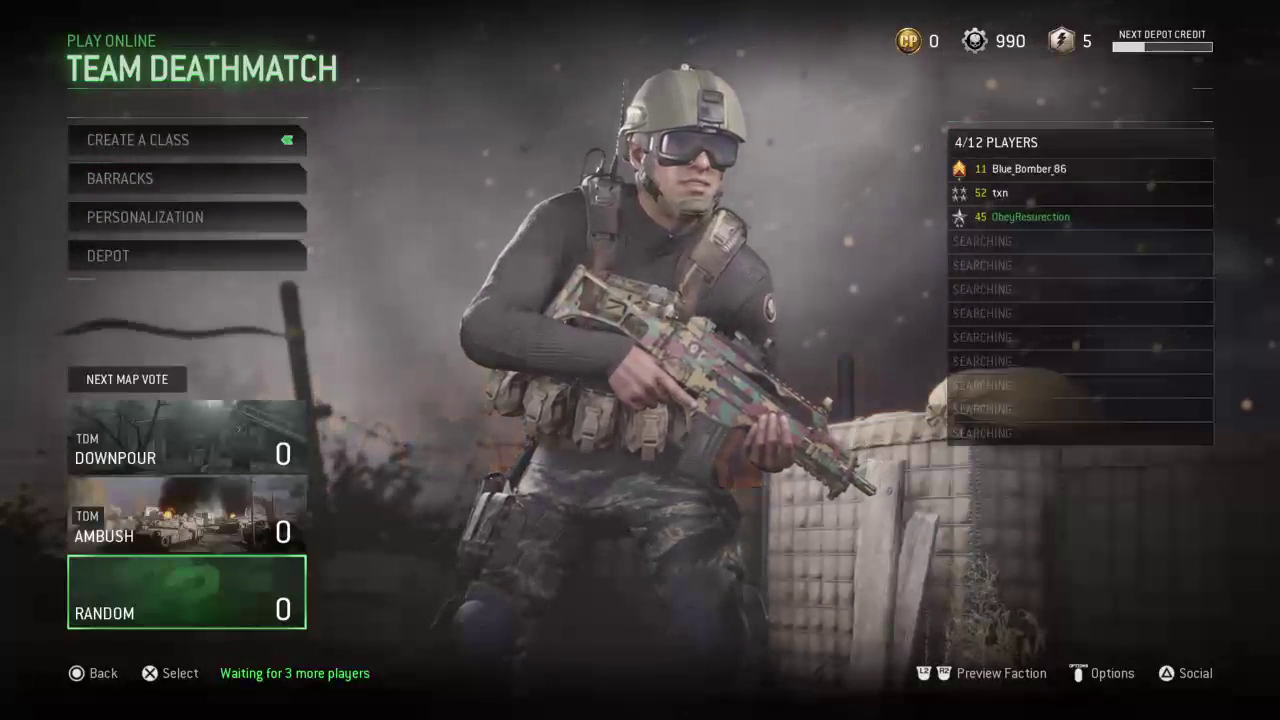